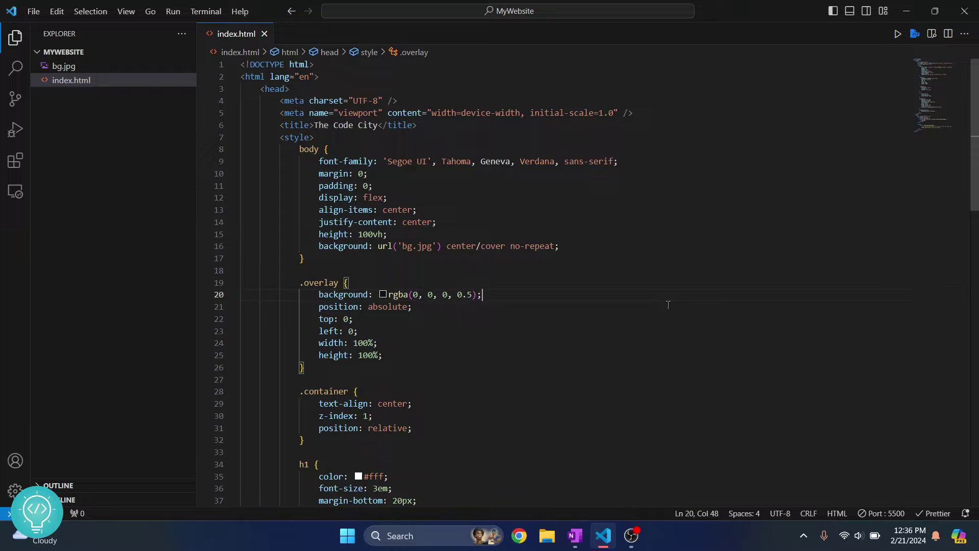
Open index.html from the desktop MyWebsite folder in Edge to view The Code City page
key(super+Down)
key(super+Down)
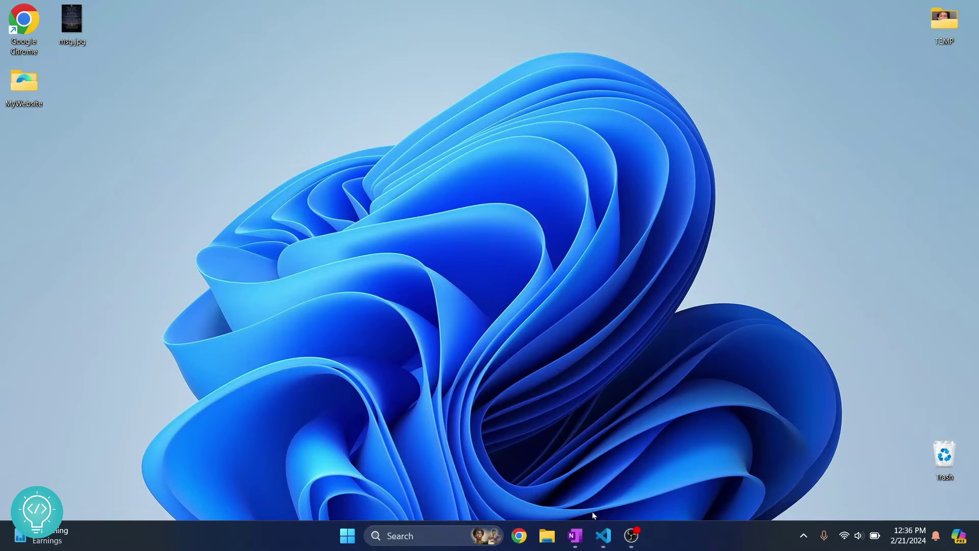
double_click(16, 102)
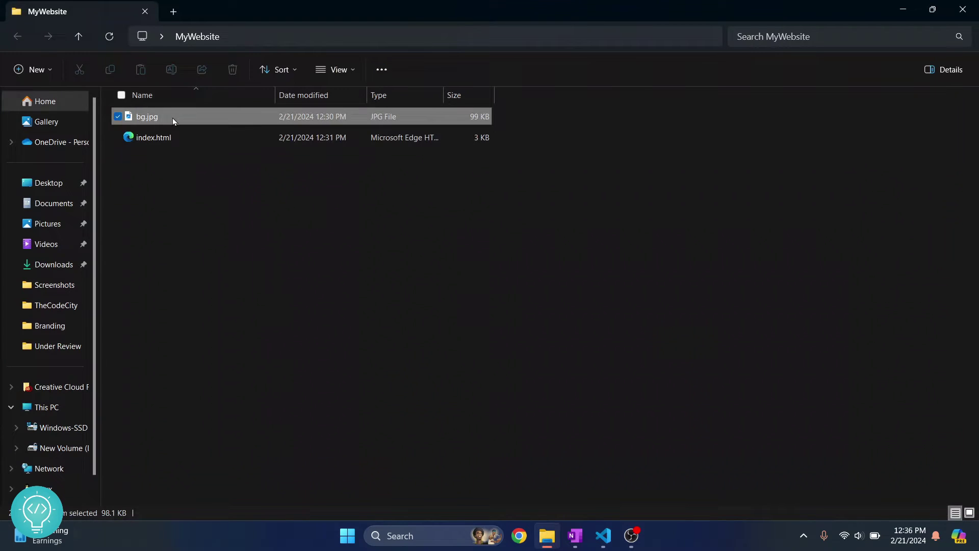
click(175, 137)
double_click(204, 140)
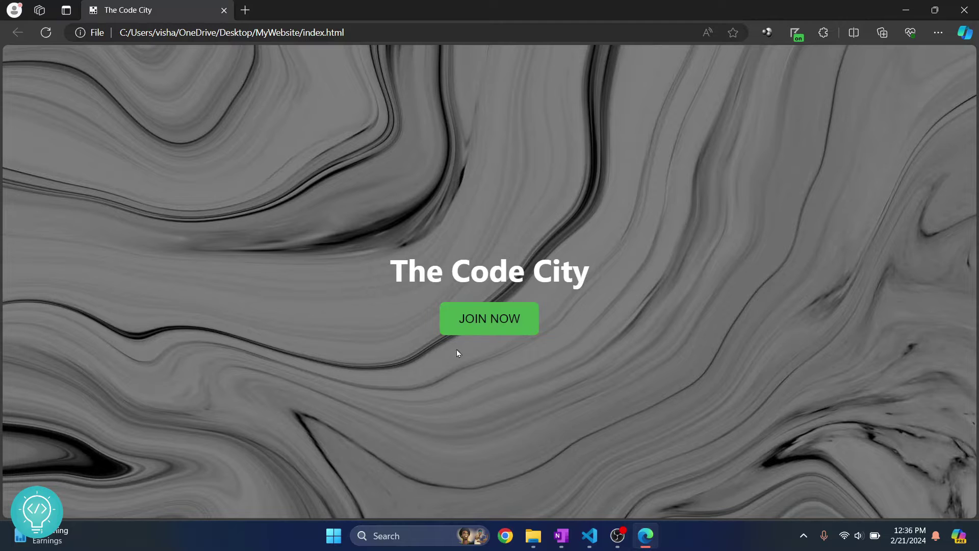
Back in VS Code, preview the bg.jpg marble background image in its own tab
click(589, 535)
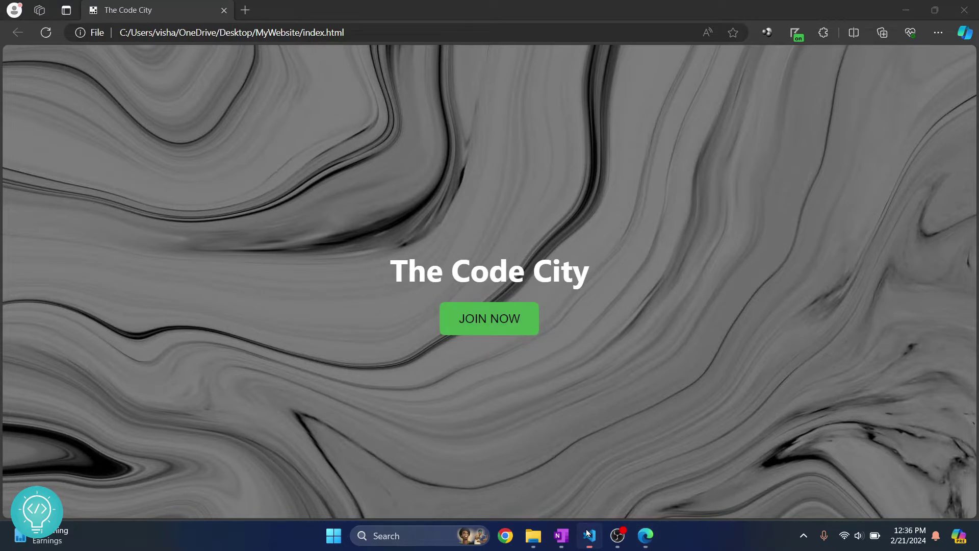
scroll(459, 268, down, 4)
scroll(574, 287, down, 4)
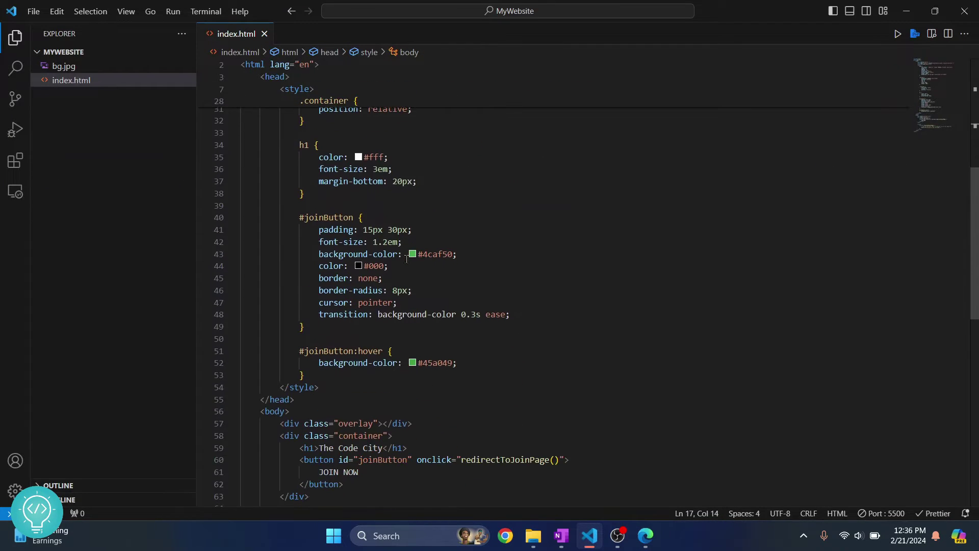
scroll(689, 306, down, 4)
scroll(728, 311, down, 2)
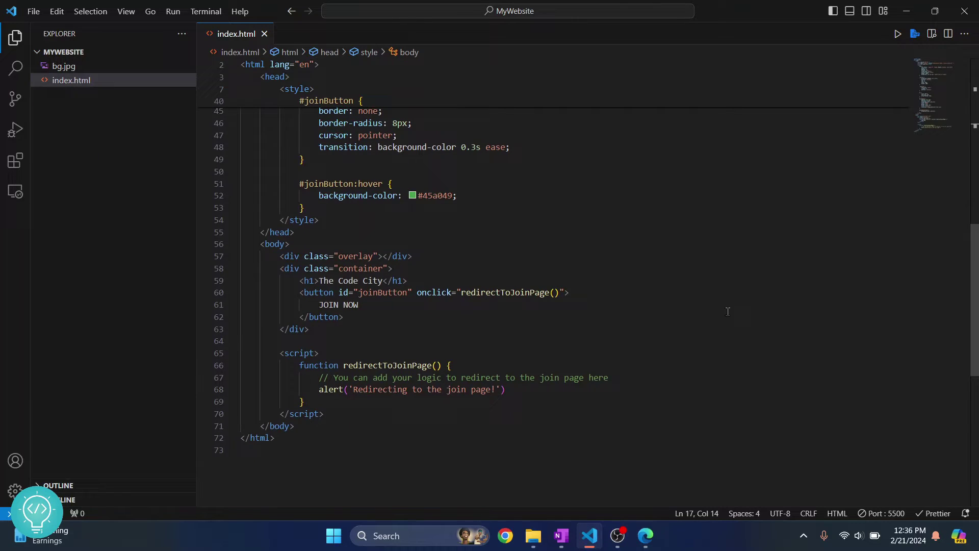
scroll(728, 312, up, 10)
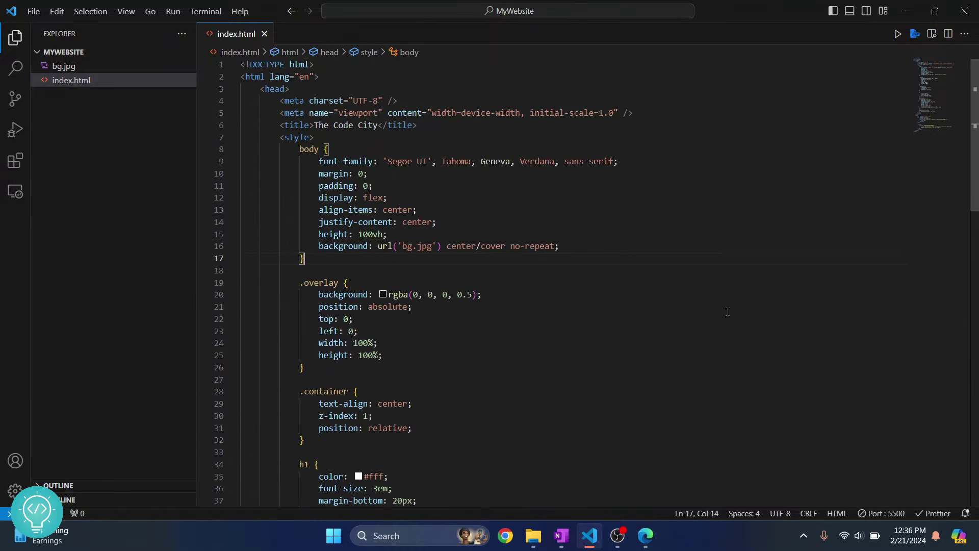
click(87, 80)
click(65, 67)
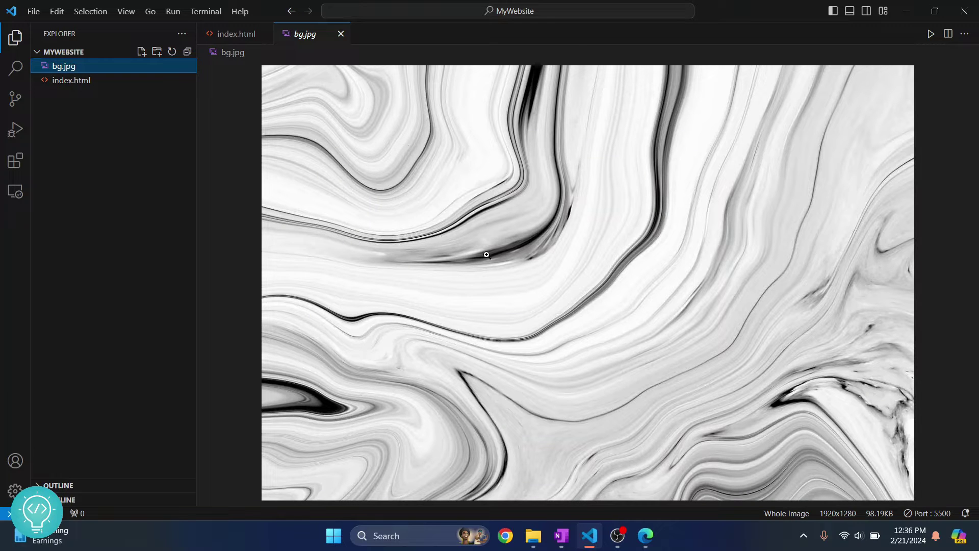
In a new Edge tab, load the 000webhost website
click(646, 536)
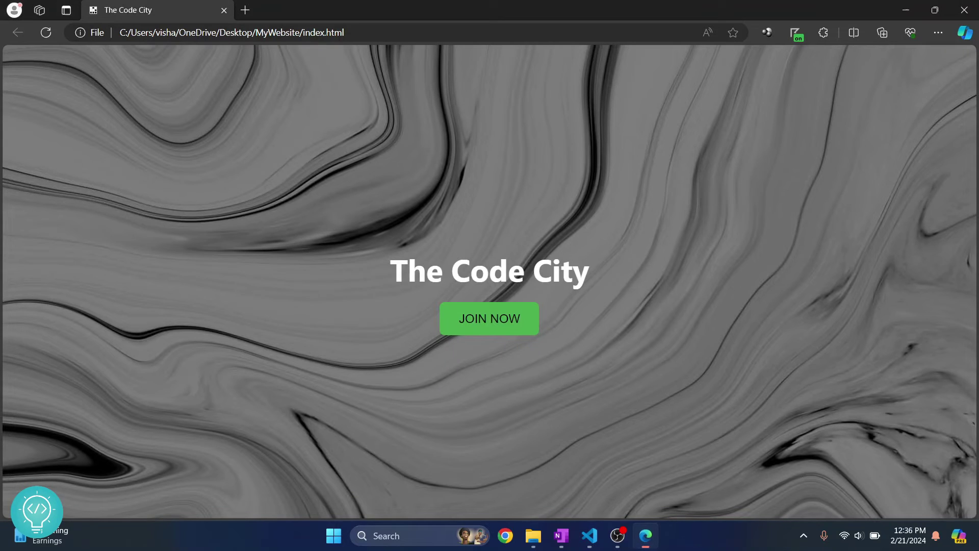
key(ctrl+t)
text(00)
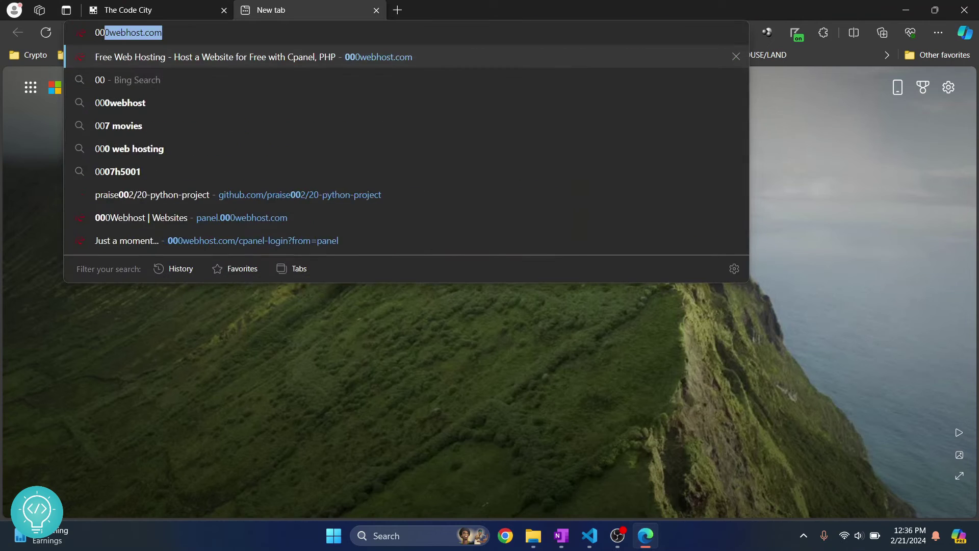
text(0webhost)
key(Return)
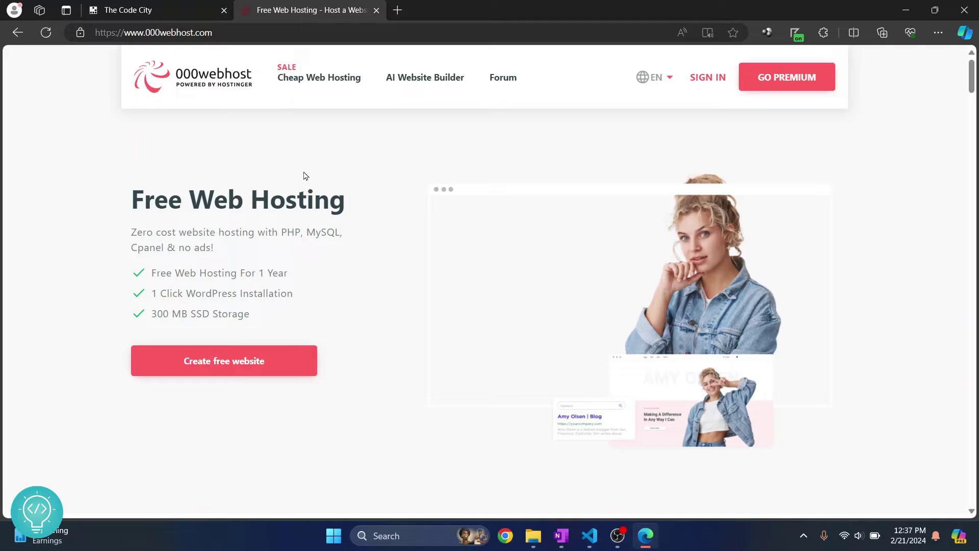
Sign in to 000webhost, passing the Cloudflare check and dismissing the Hostinger promo
click(714, 82)
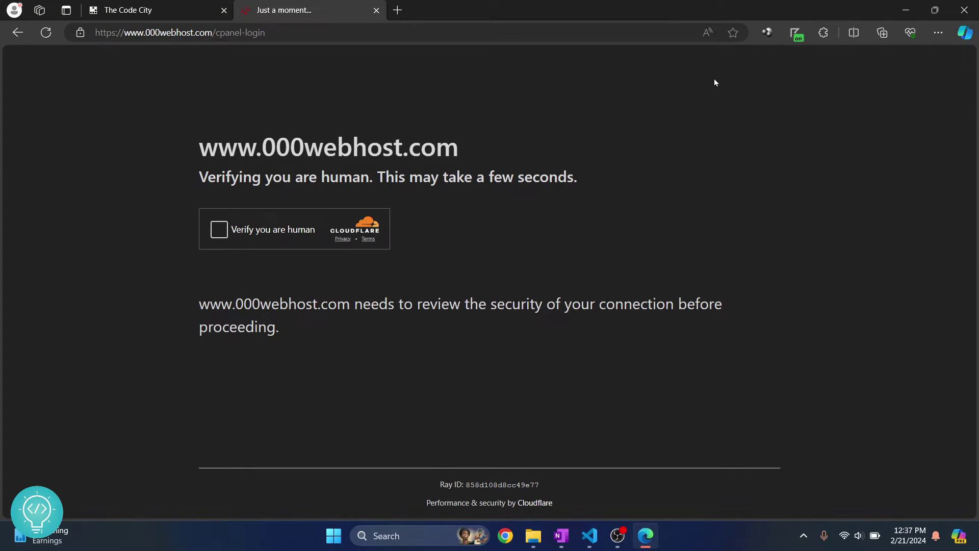
click(217, 233)
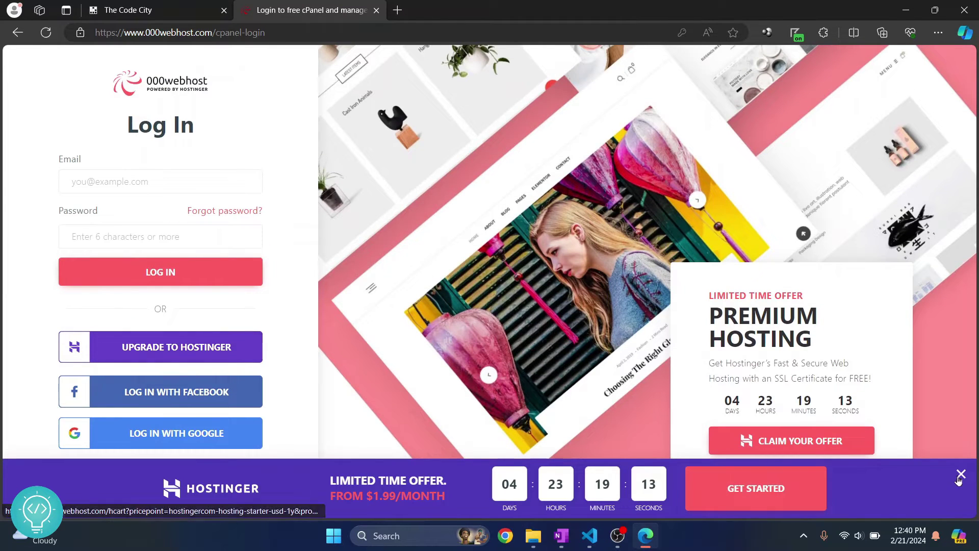
click(960, 474)
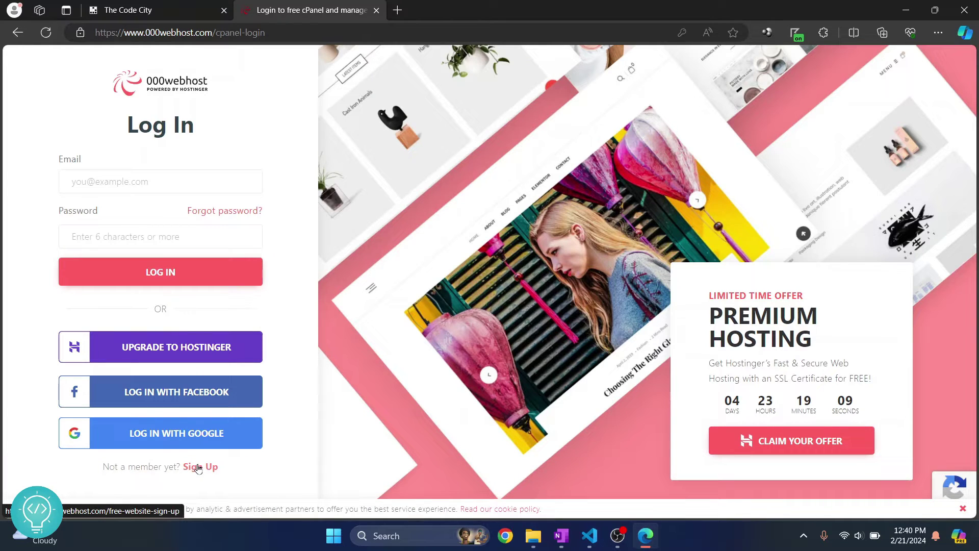
click(157, 438)
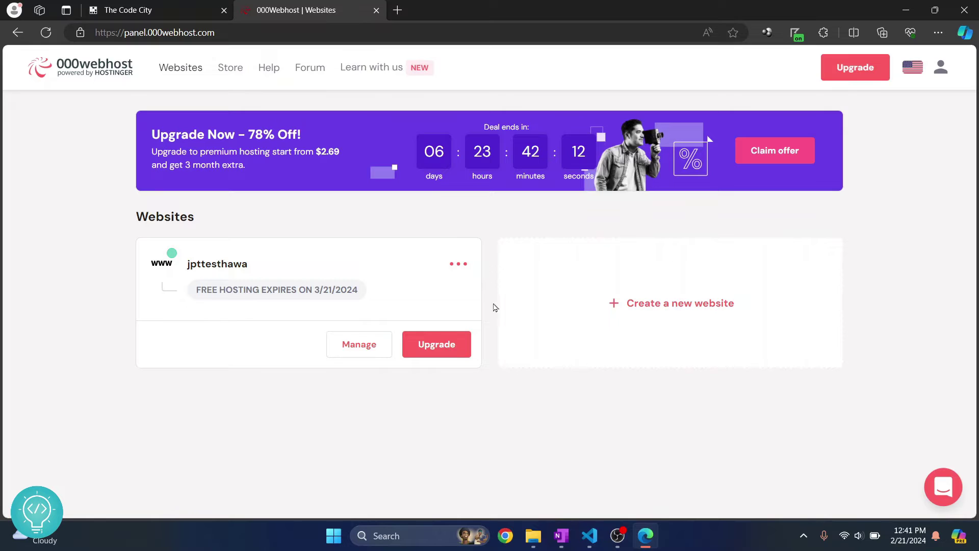
Start a new website with Upload site and enter the name 'mytestwebsite'
click(691, 305)
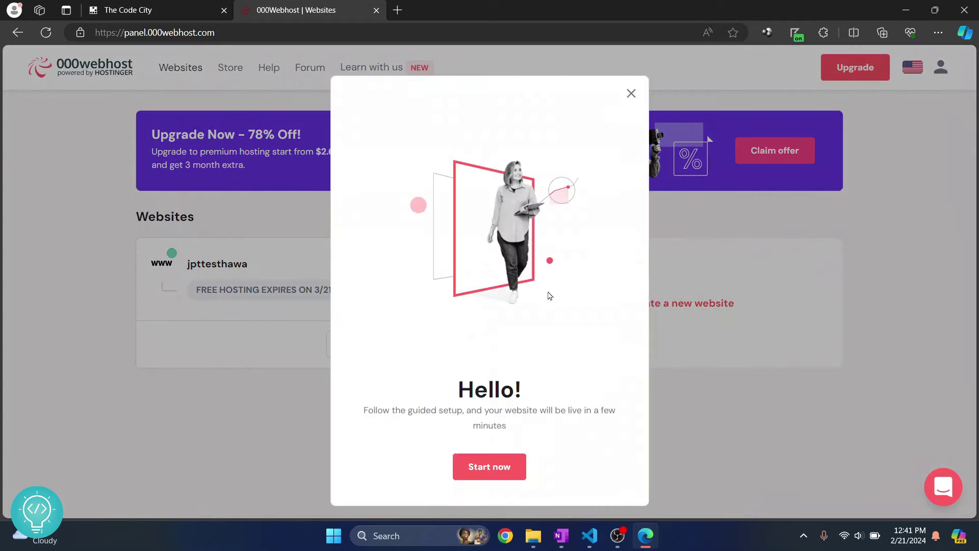
click(487, 474)
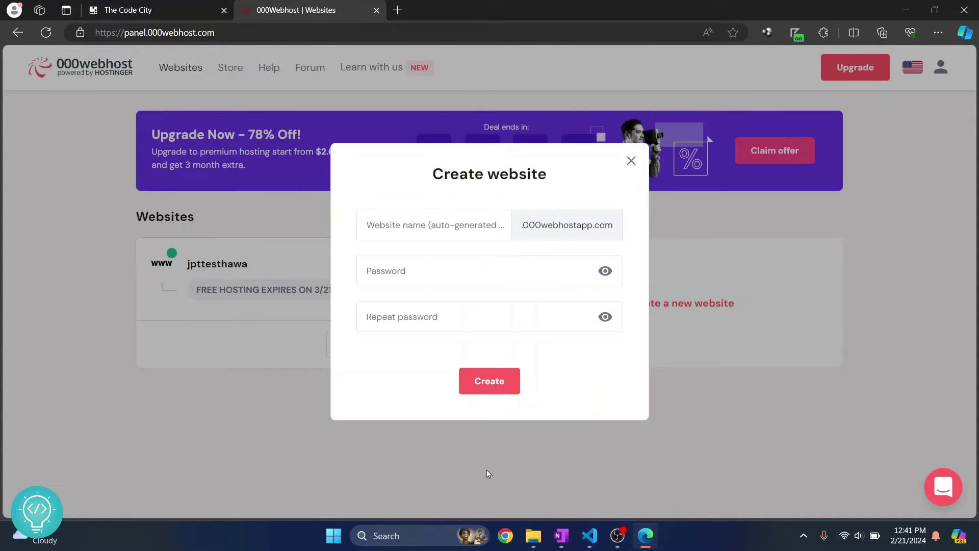
click(433, 230)
text(mytestwebsite)
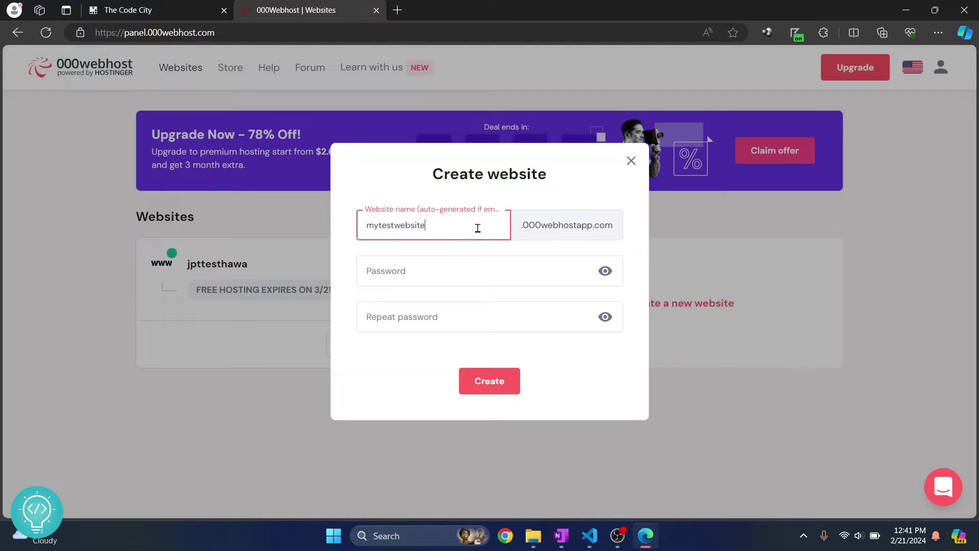
key(ctrl+a)
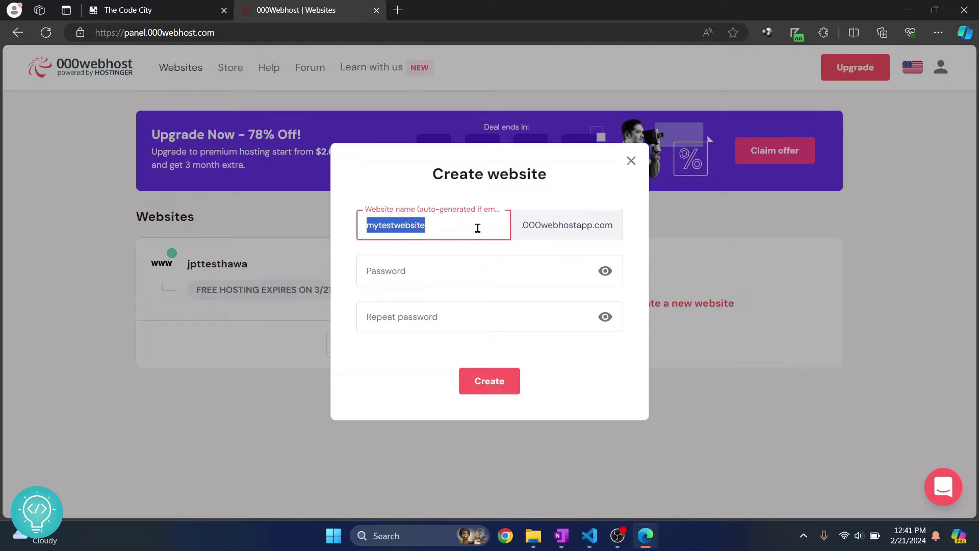
click(487, 228)
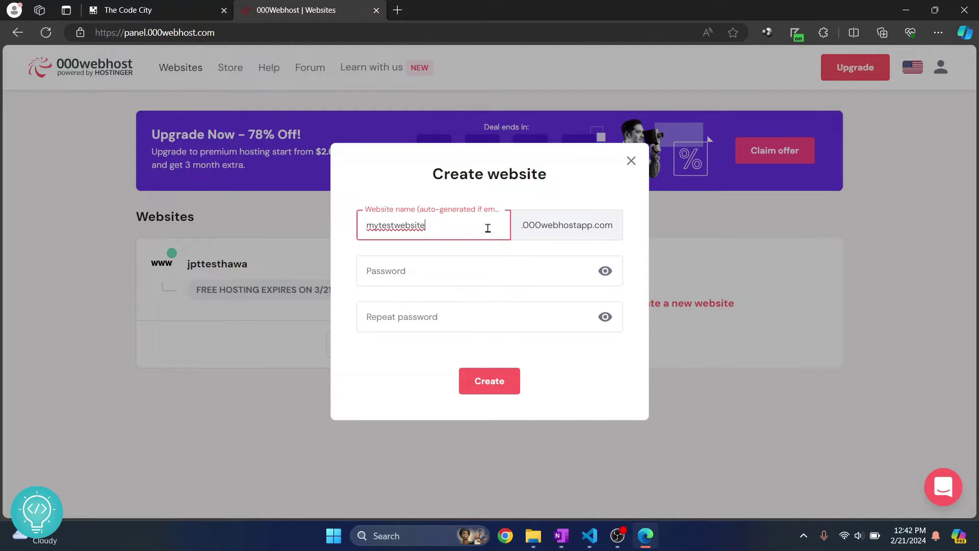
key(ctrl+a)
click(490, 227)
drag(368, 227, 442, 227)
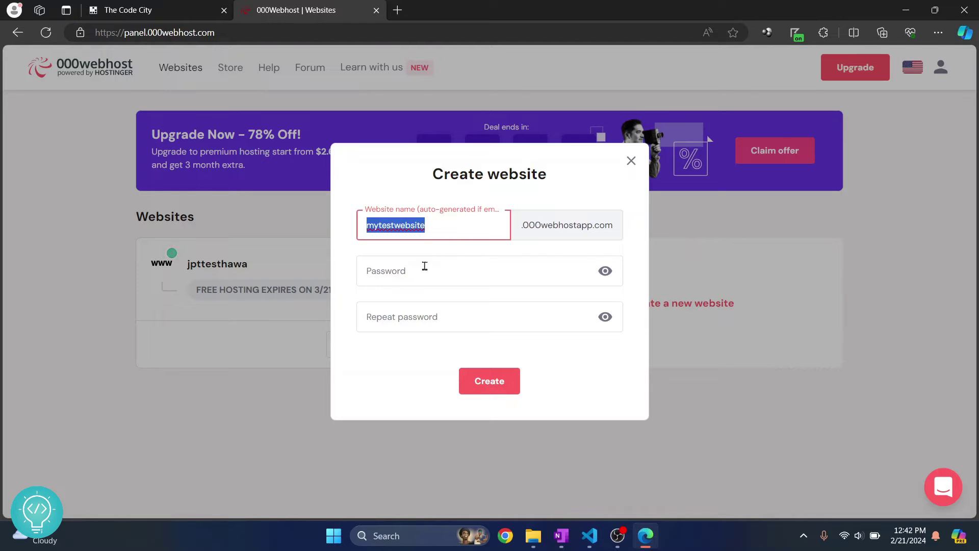
Enter and repeat a password and submit, but the name mytestwebsite is already taken
click(425, 273)
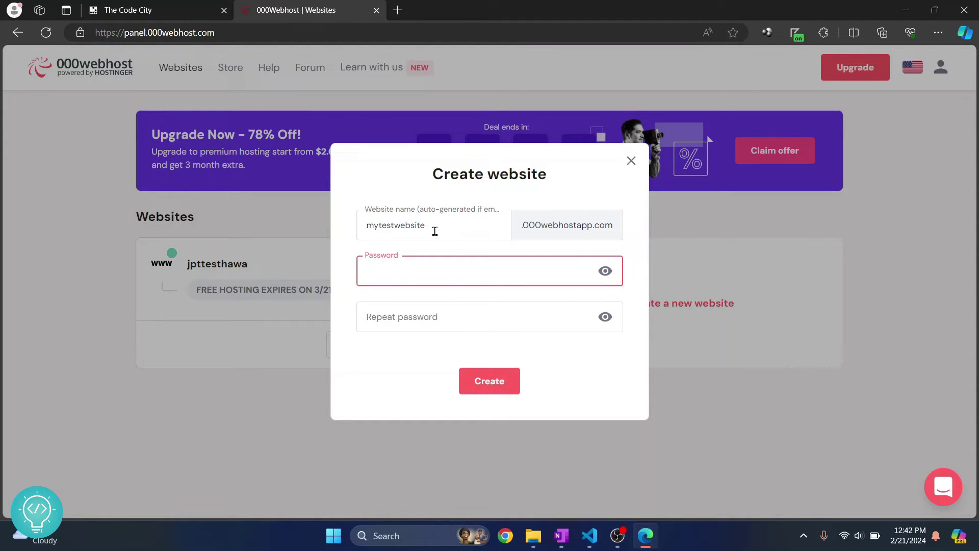
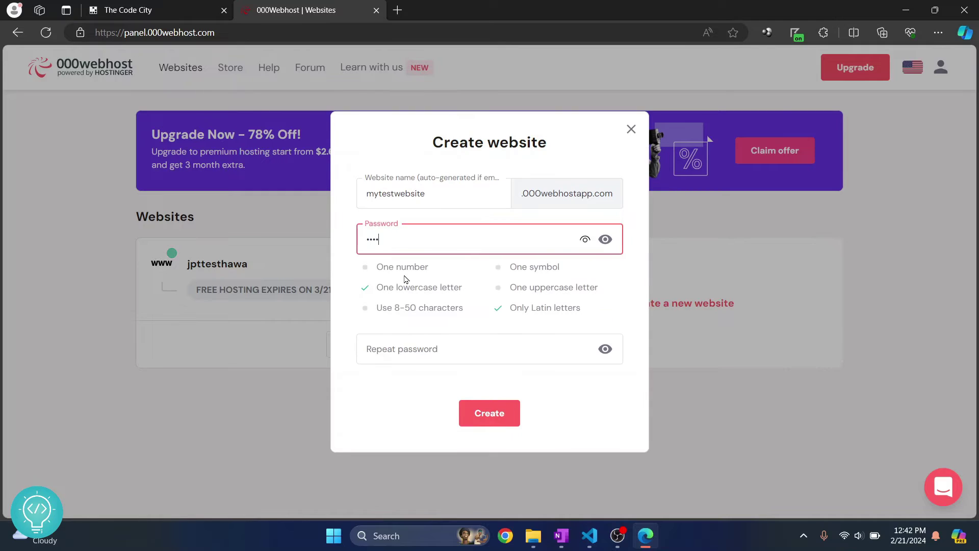
key(ctrl+a)
key(ctrl+v)
click(407, 345)
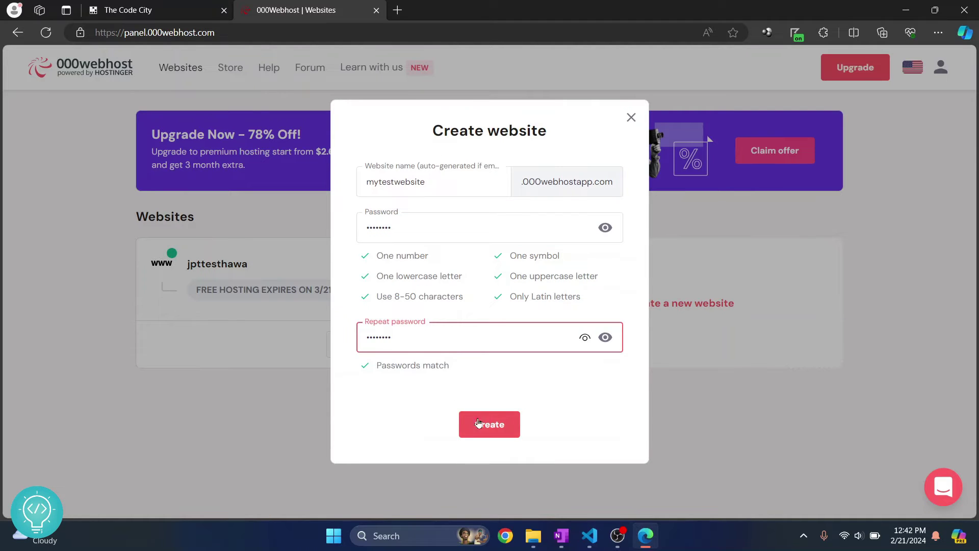
click(482, 422)
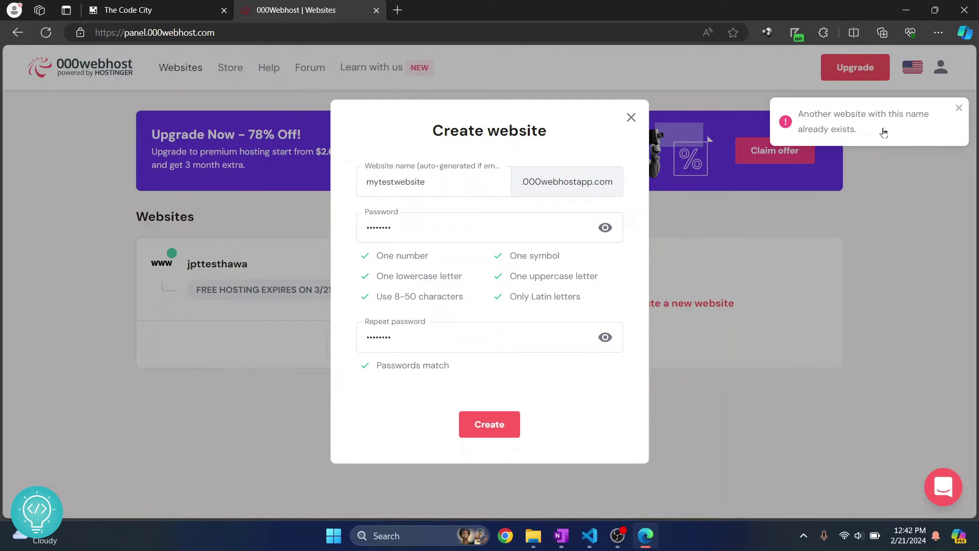
Dismiss the error, rename the site to 'thecodecity', and create it
click(957, 110)
click(422, 190)
double_click(422, 191)
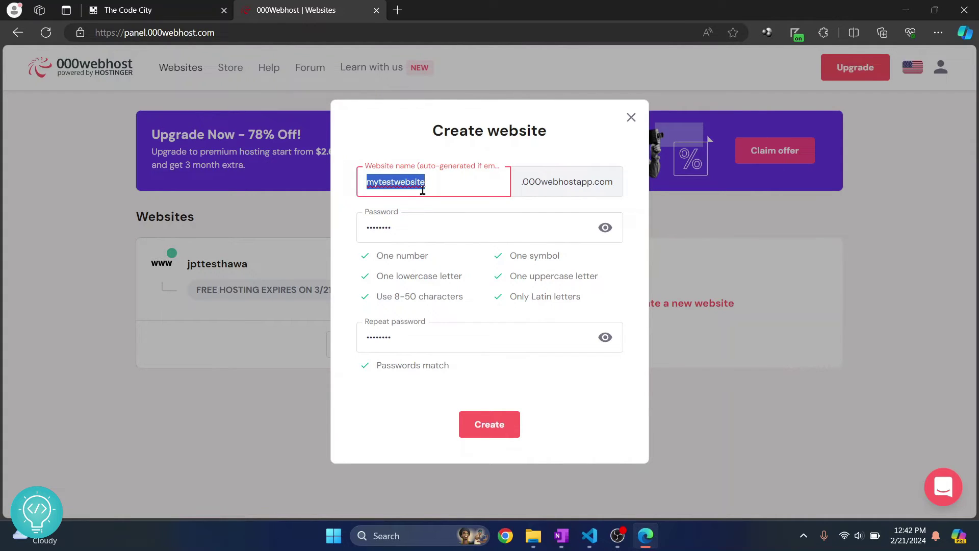
text(thecodecity)
double_click(422, 191)
click(490, 426)
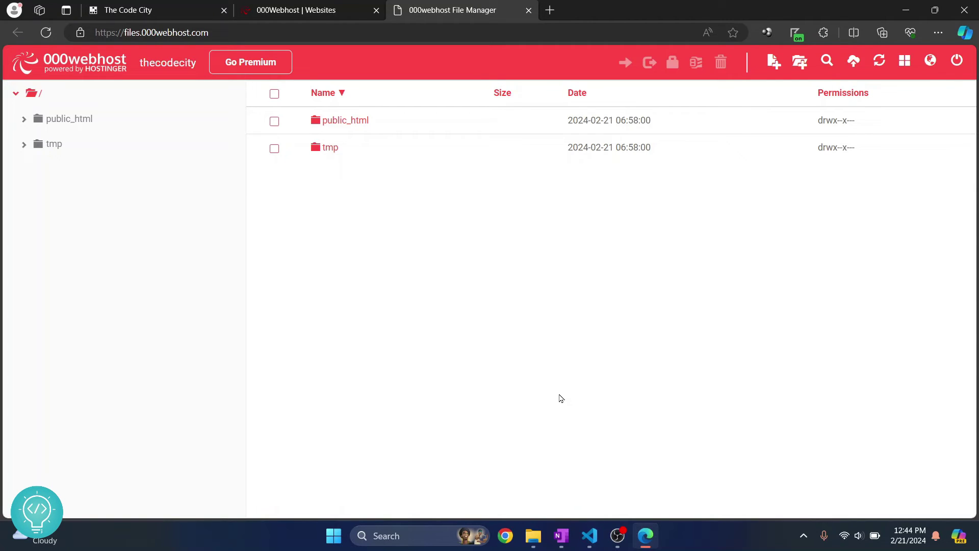
Open the public_html folder in File Manager and select its only file, .htaccess
click(341, 125)
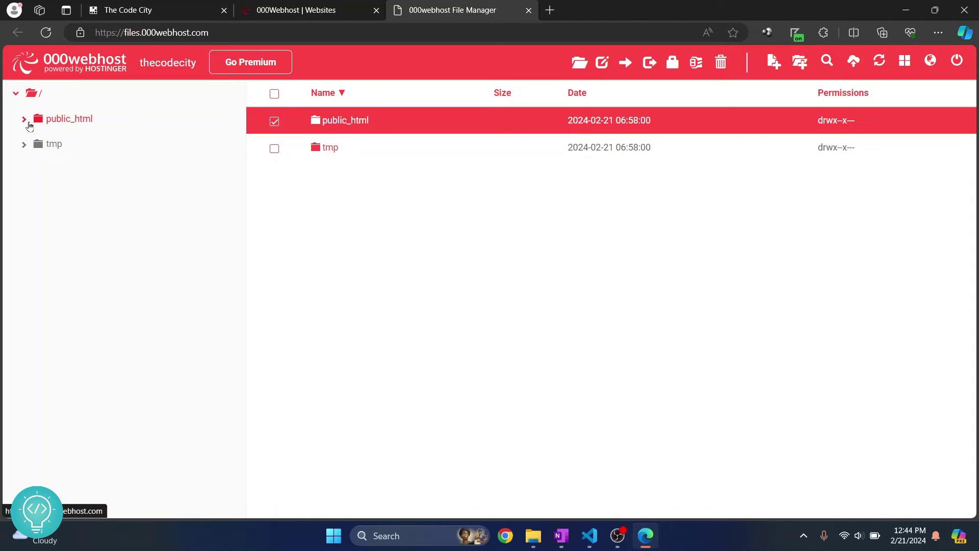
click(28, 125)
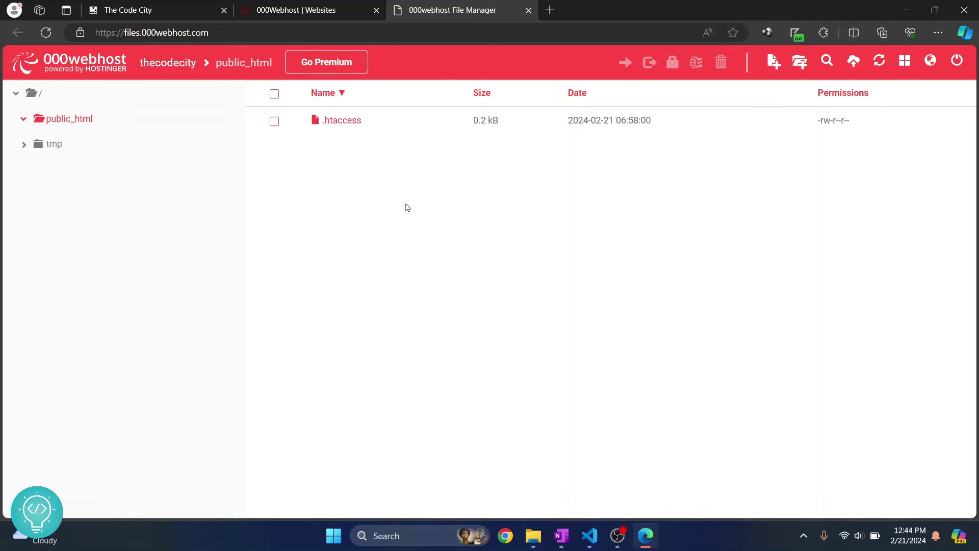
key(ctrl+a)
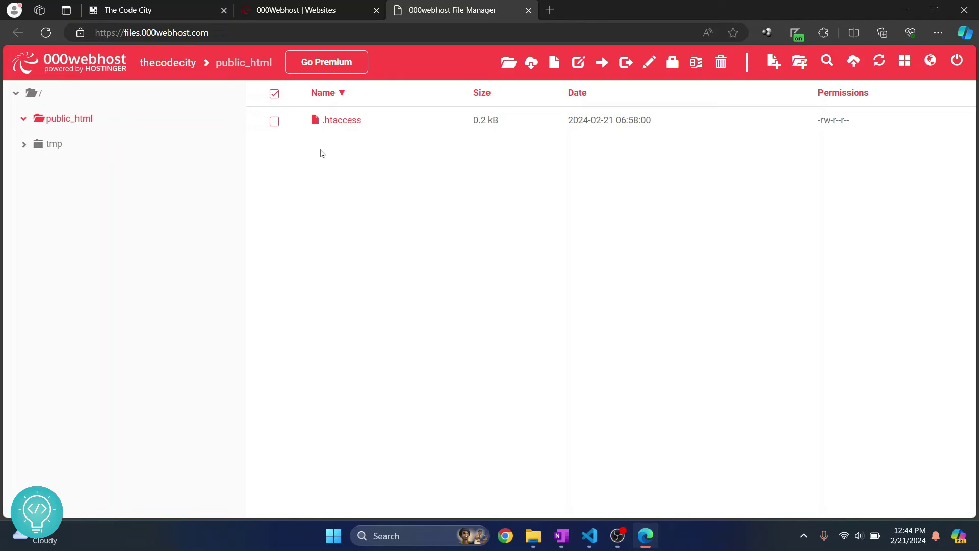
Drag index.html and bg.jpg from MyWebsite into the 000webhost upload dialog
click(534, 535)
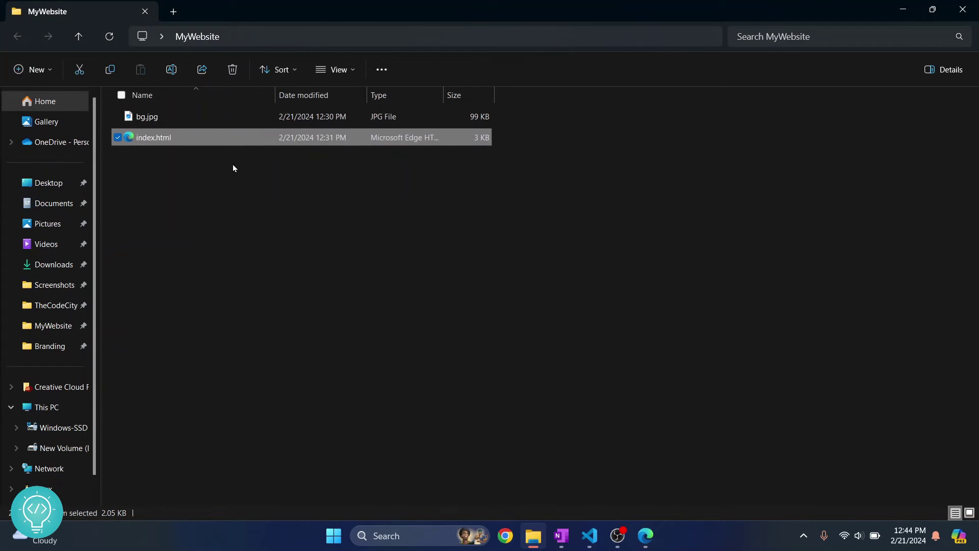
click(187, 202)
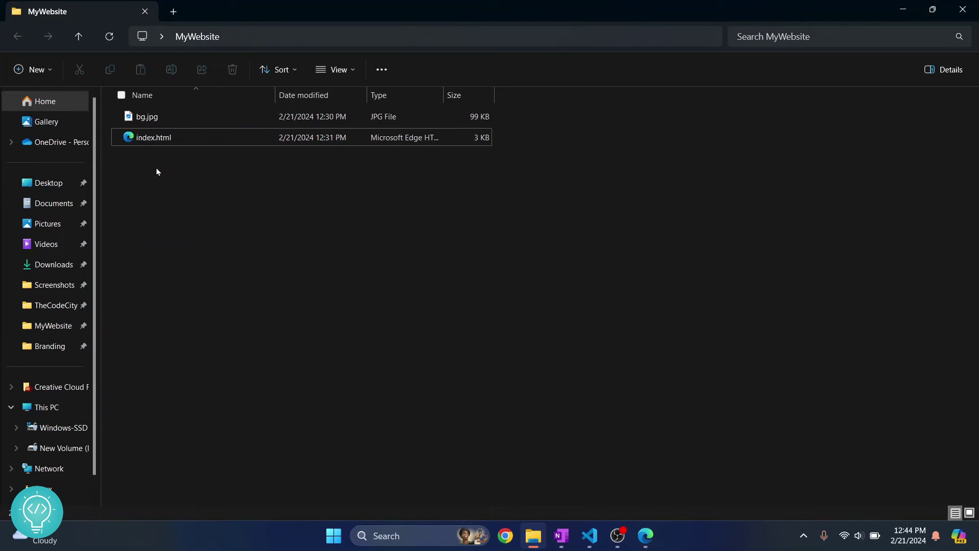
key(ctrl+a)
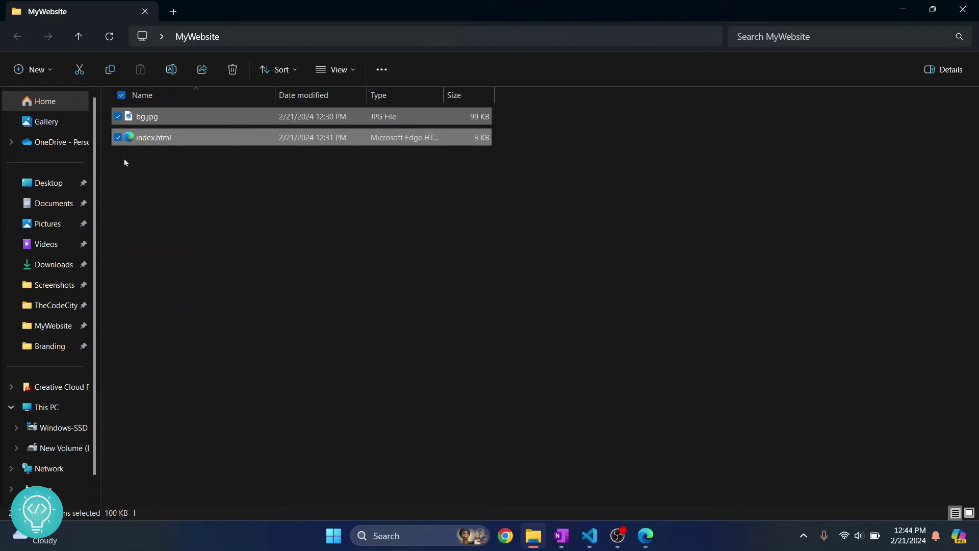
mouse_move(153, 138)
mouse_down()
mouse_move(305, 255)
mouse_move(423, 277)
mouse_up()
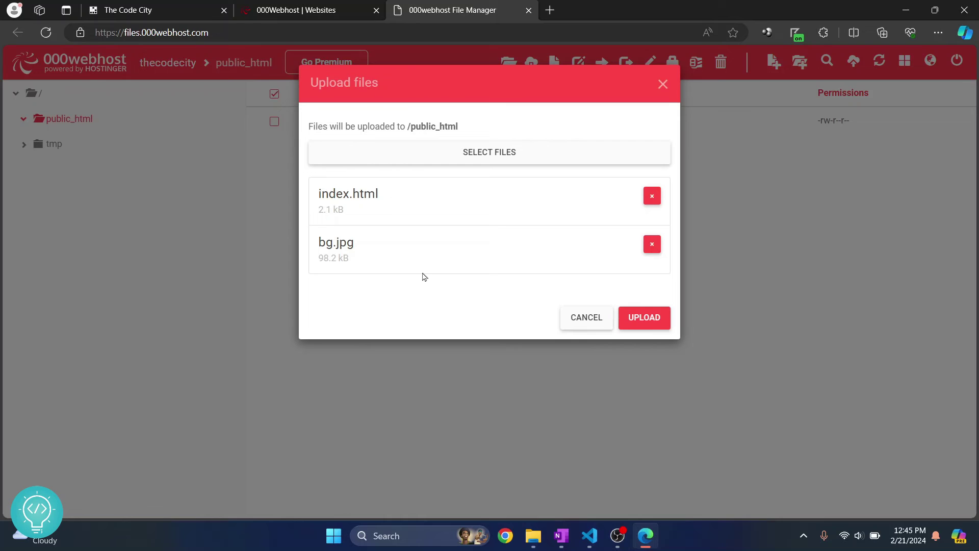
Upload index.html and bg.jpg into public_html, then go back to the Websites dashboard
click(644, 325)
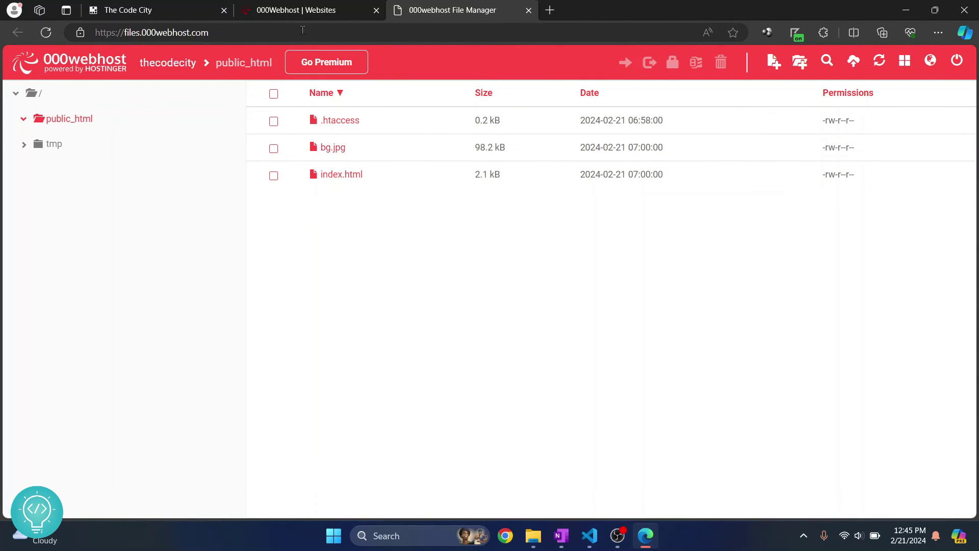
click(296, 6)
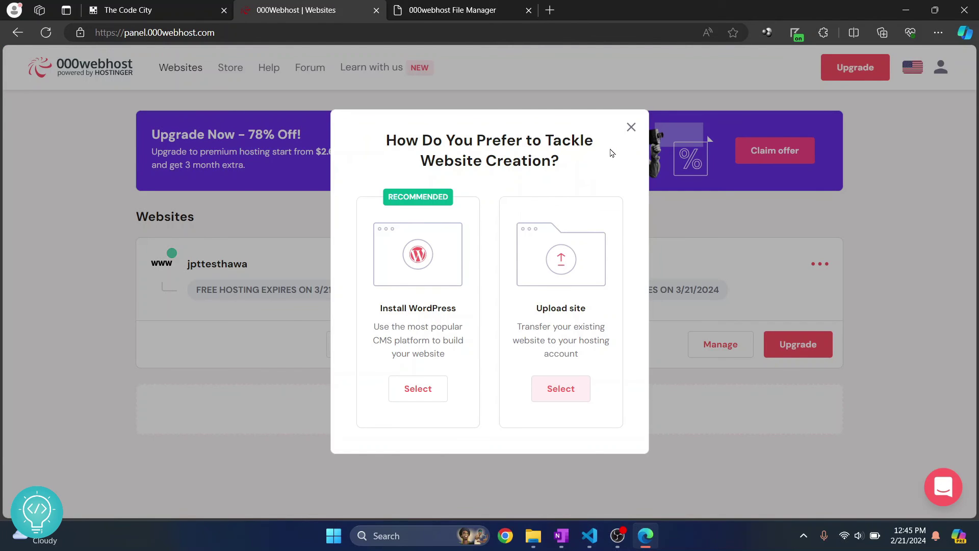
Dismiss the website-creation prompt and select the site name 'thecodecity' for its 000webhostapp URL
click(632, 127)
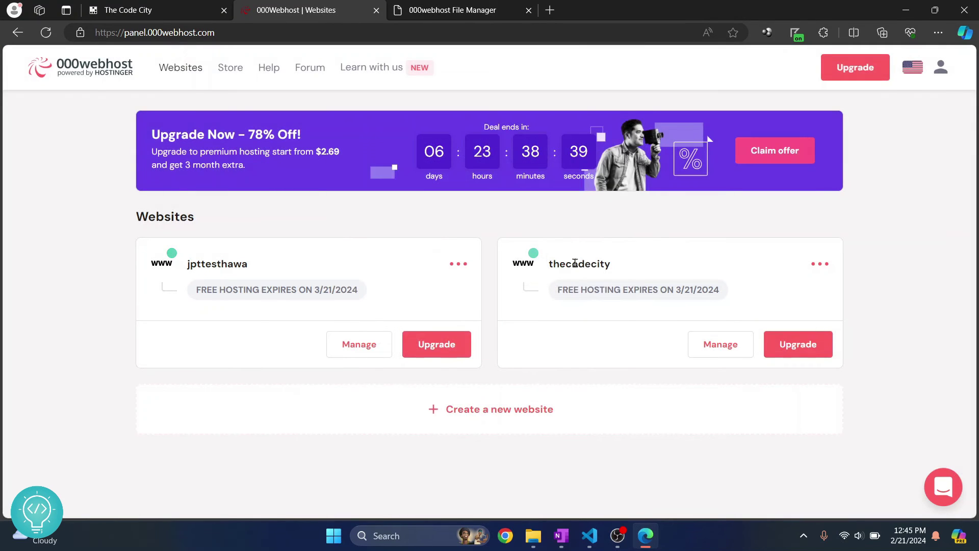
drag(549, 264, 615, 266)
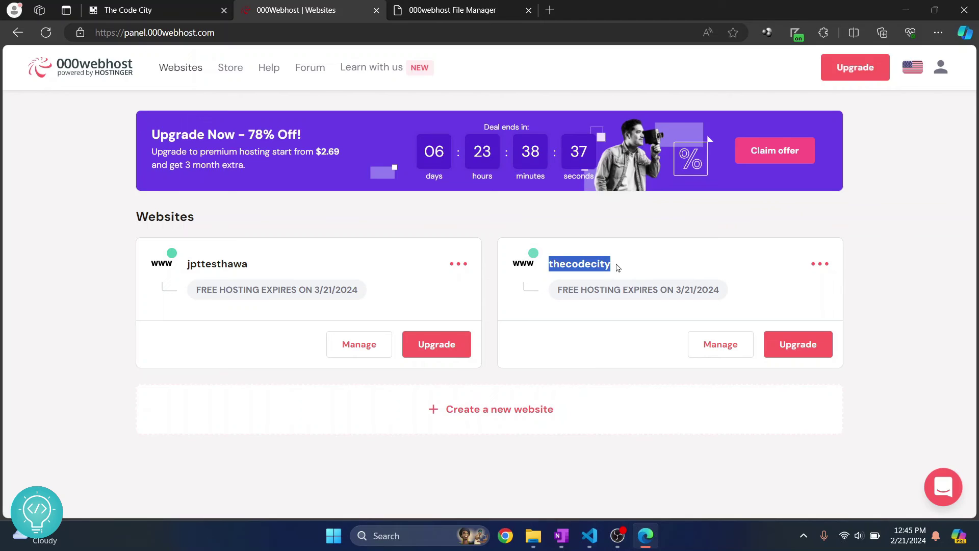
click(816, 266)
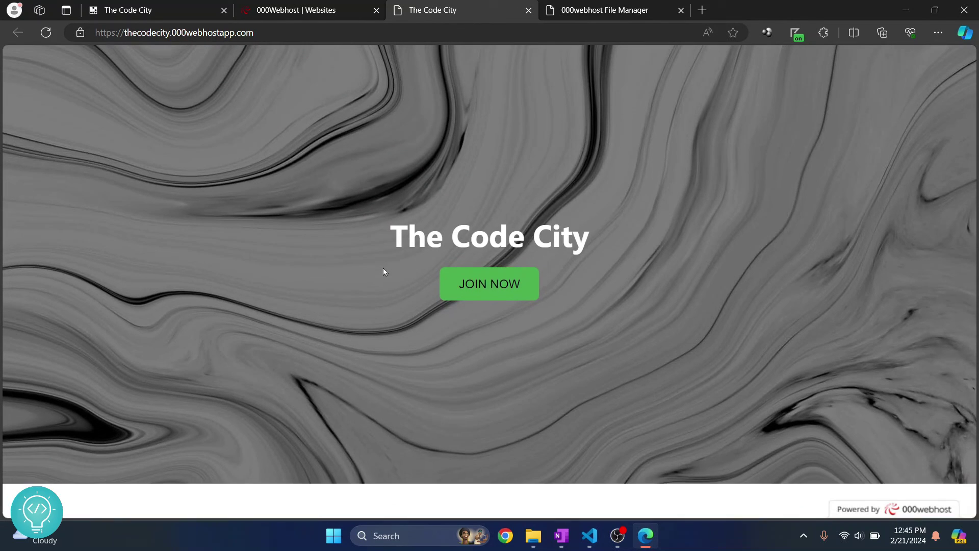
scroll(383, 272, up, 1)
drag(278, 32, 29, 35)
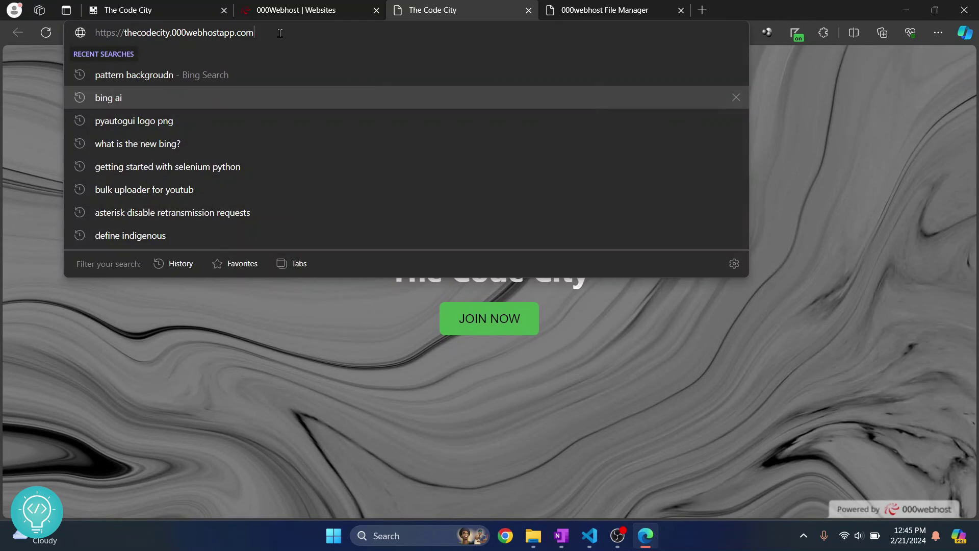